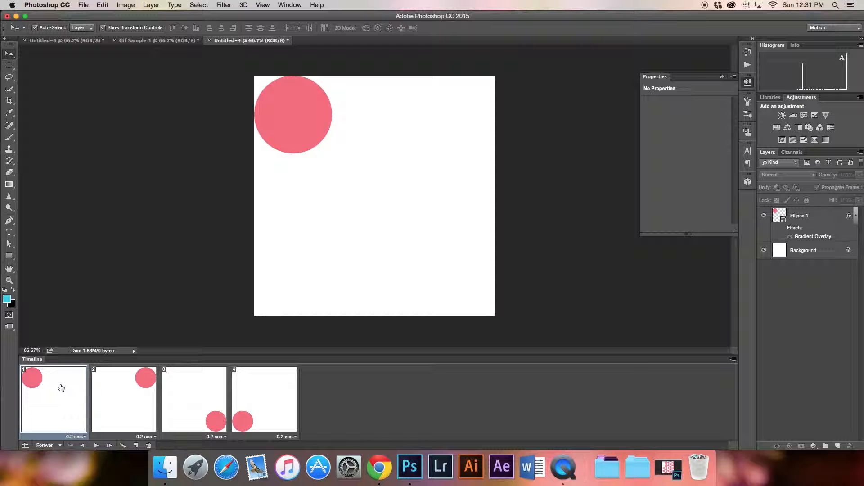
Turn on the Ellipse 1 layer's effects for frame 1 and inspect both color stops of its Gradient Overlay
click(782, 230)
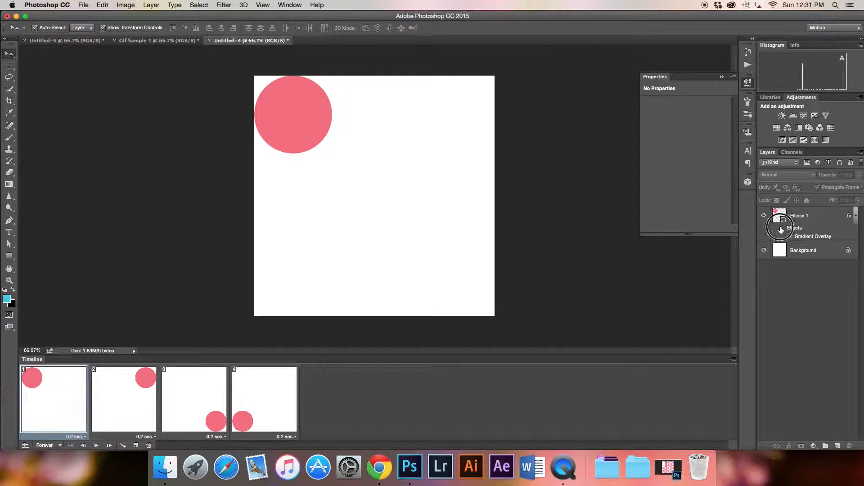
double_click(812, 238)
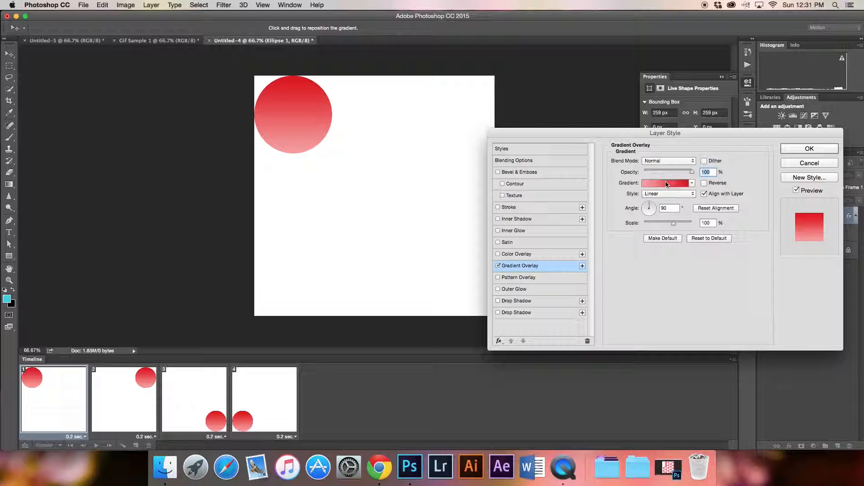
click(691, 183)
click(682, 182)
click(672, 183)
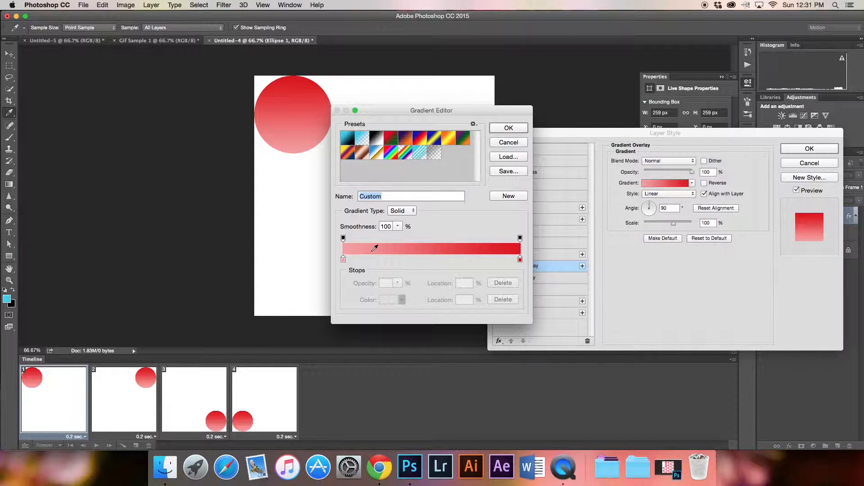
double_click(343, 260)
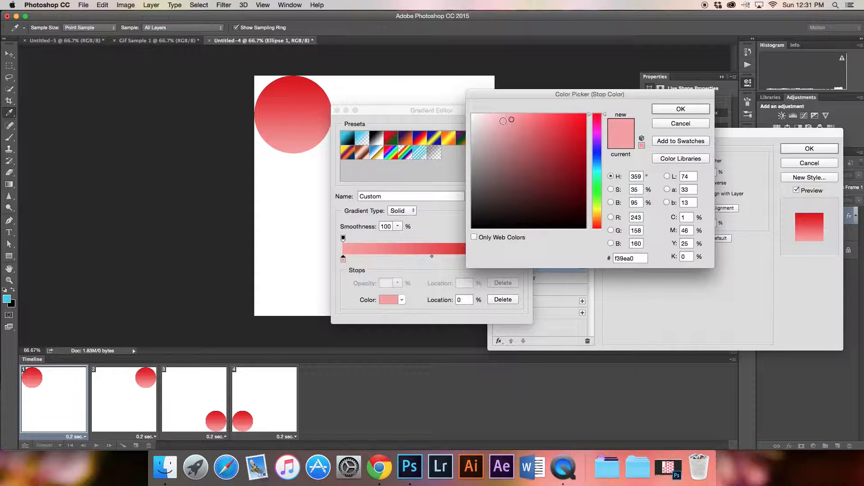
click(682, 124)
double_click(521, 260)
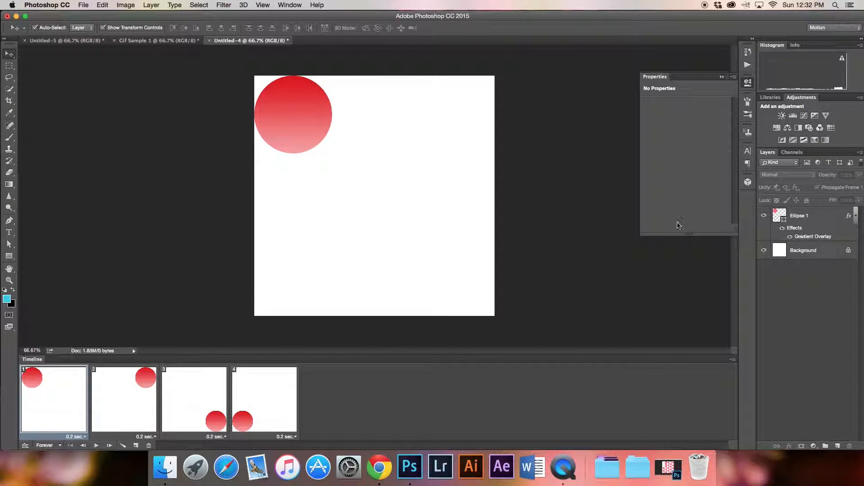
For frame 2, set the ellipse's Gradient Overlay color stop at 100% to blue 131cda
click(118, 391)
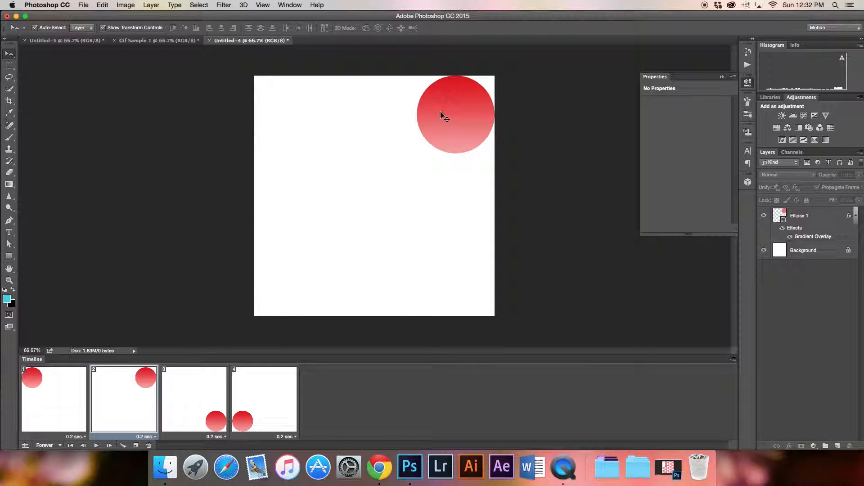
double_click(812, 237)
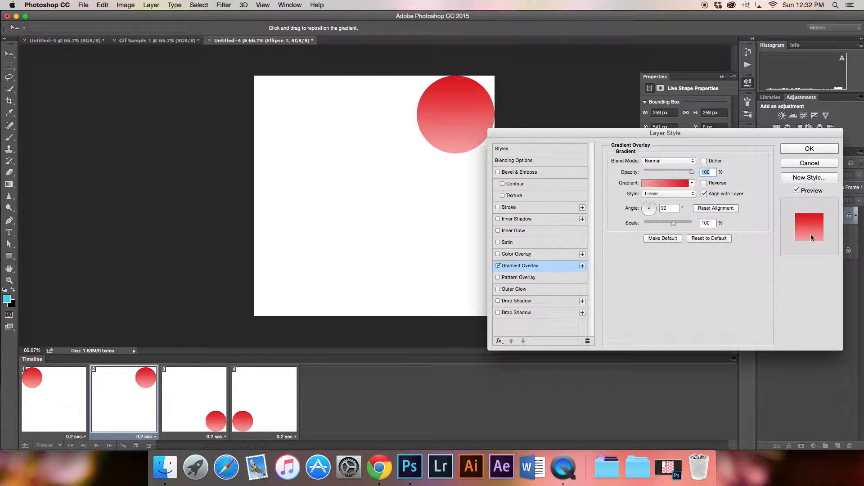
click(669, 185)
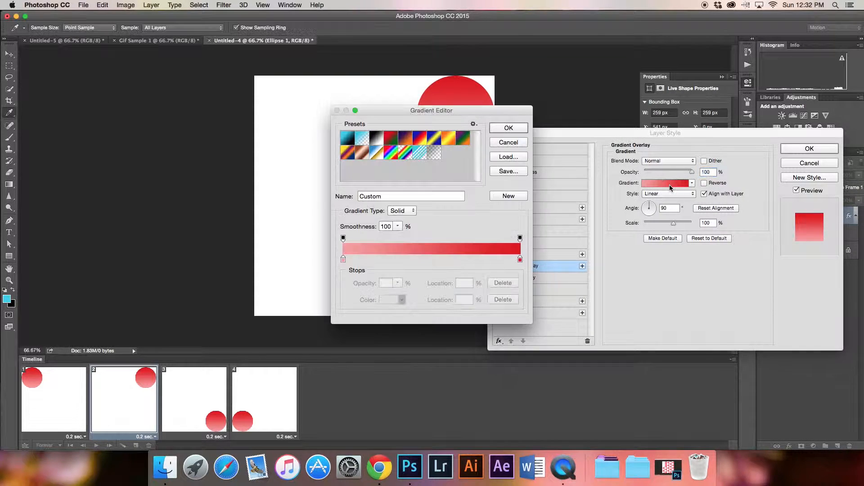
double_click(520, 259)
drag(601, 152, 599, 153)
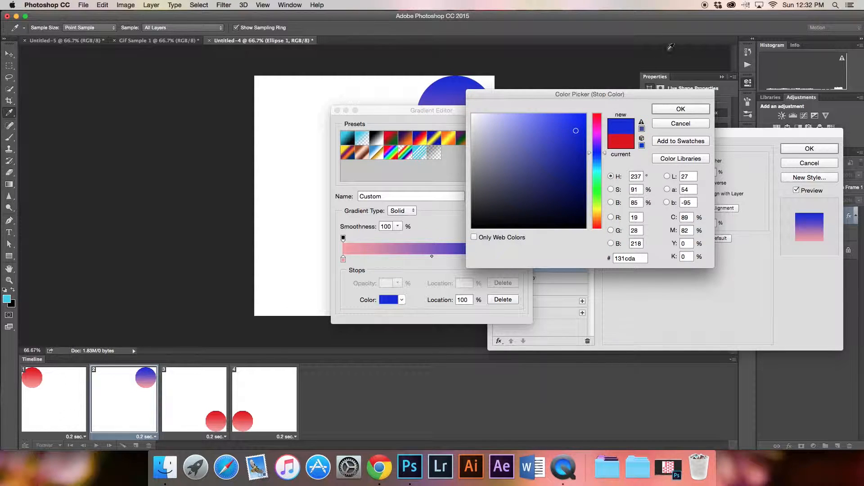
click(681, 108)
Set the 0% stop of frame 2's gradient to light blue a8a7ec and apply the overlay
double_click(343, 259)
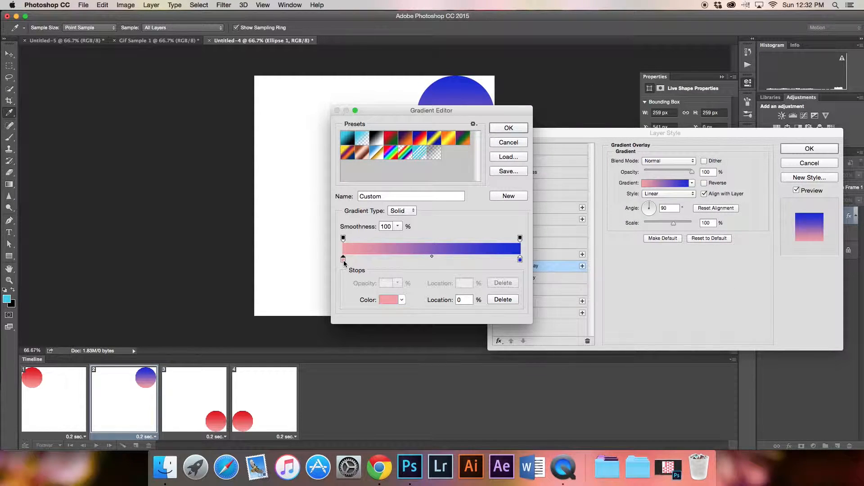
drag(598, 148, 598, 151)
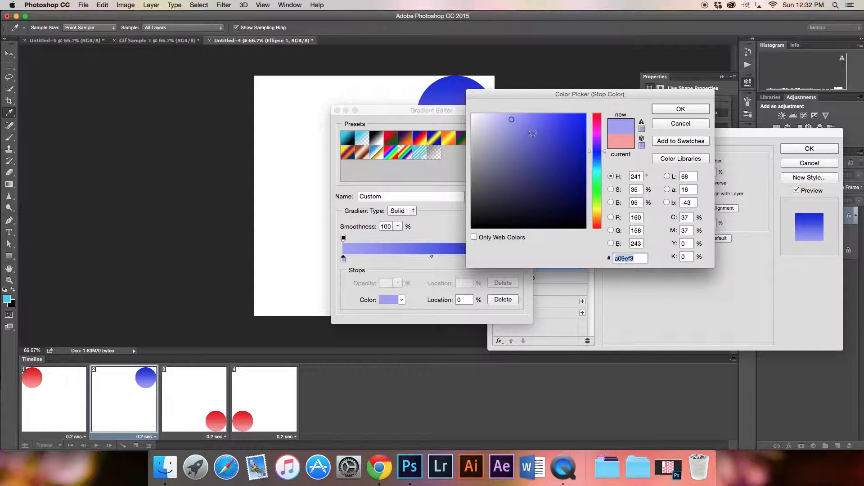
click(673, 109)
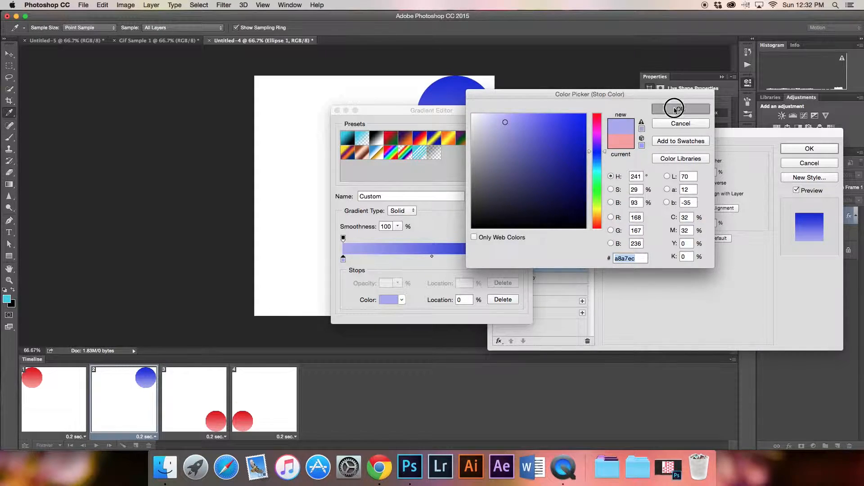
click(508, 128)
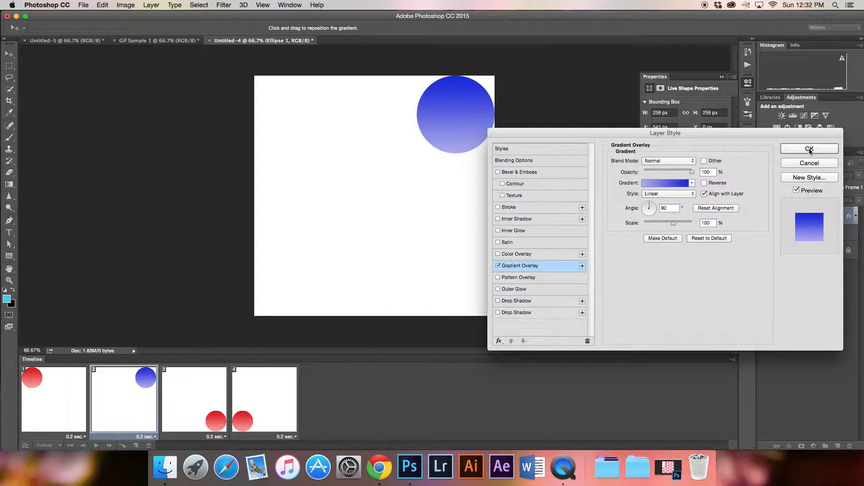
key(Return)
For frame 3, set the ellipse's Gradient Overlay color stop at 100% to green 149f38
click(191, 409)
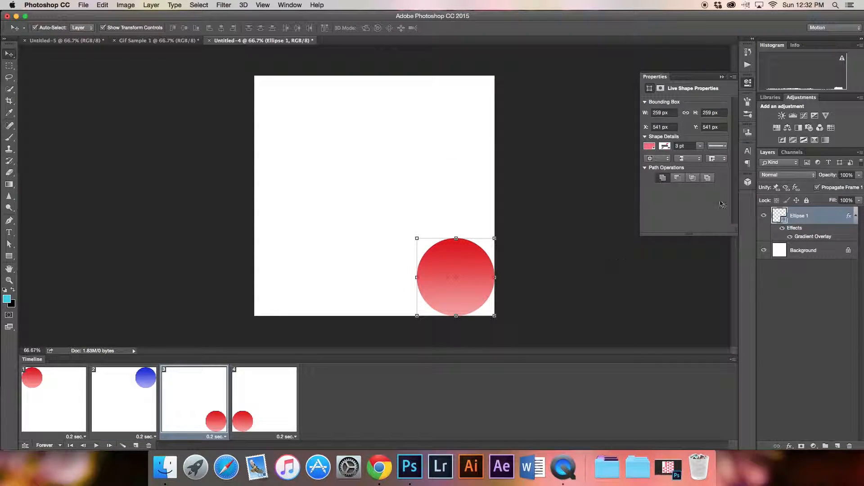
double_click(808, 238)
click(650, 186)
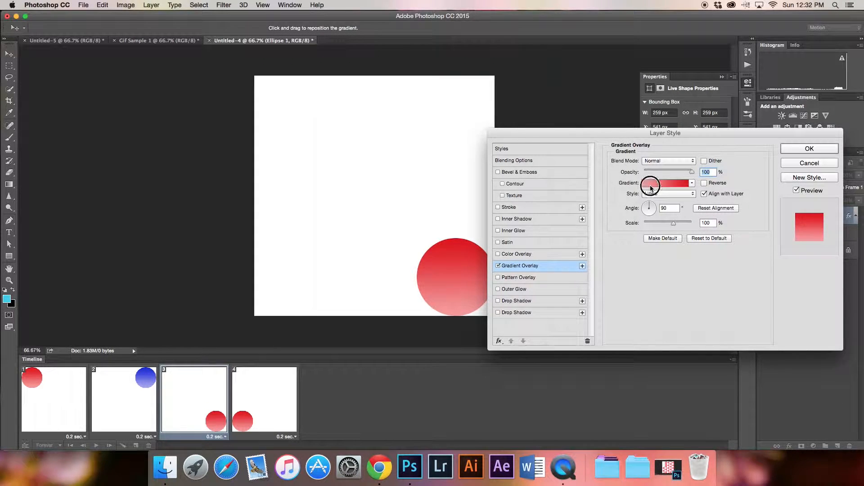
double_click(520, 260)
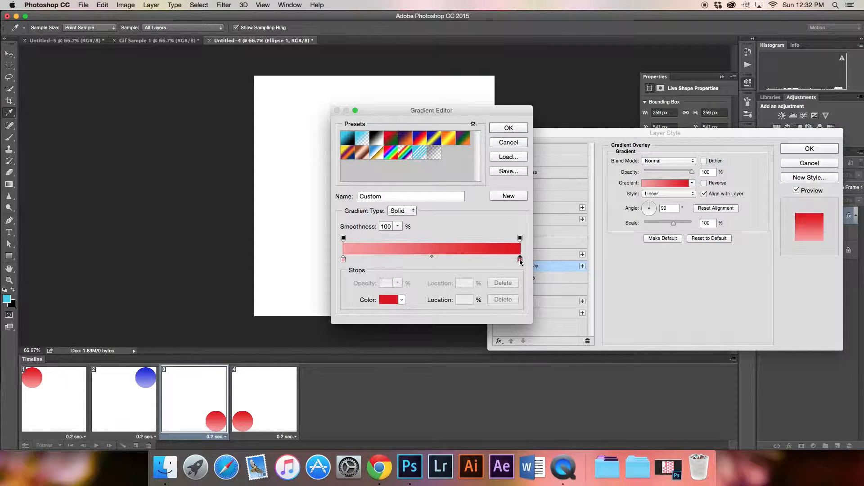
click(599, 183)
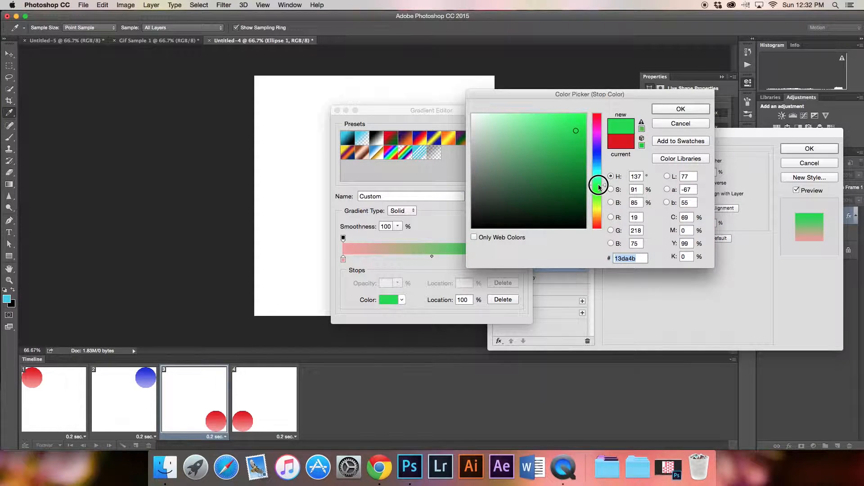
drag(581, 155, 575, 154)
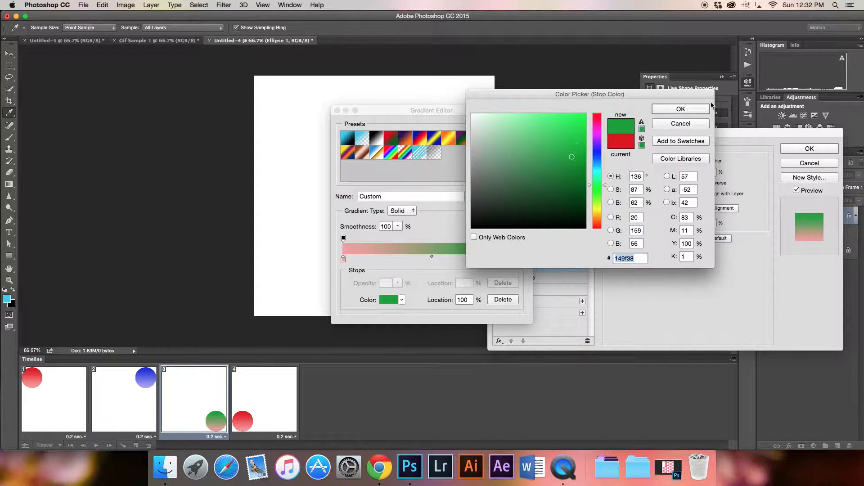
click(698, 110)
Set the 0% stop of frame 3's gradient to light green a8f39e and apply the overlay
click(343, 260)
double_click(343, 260)
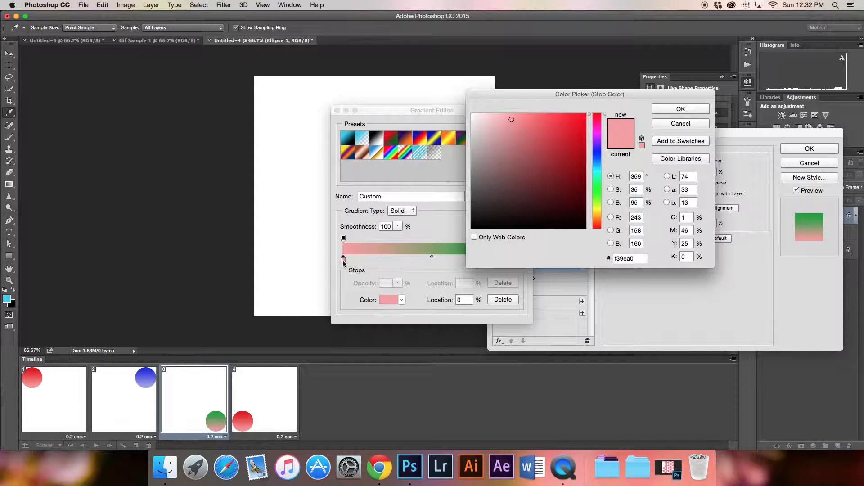
drag(600, 177, 599, 195)
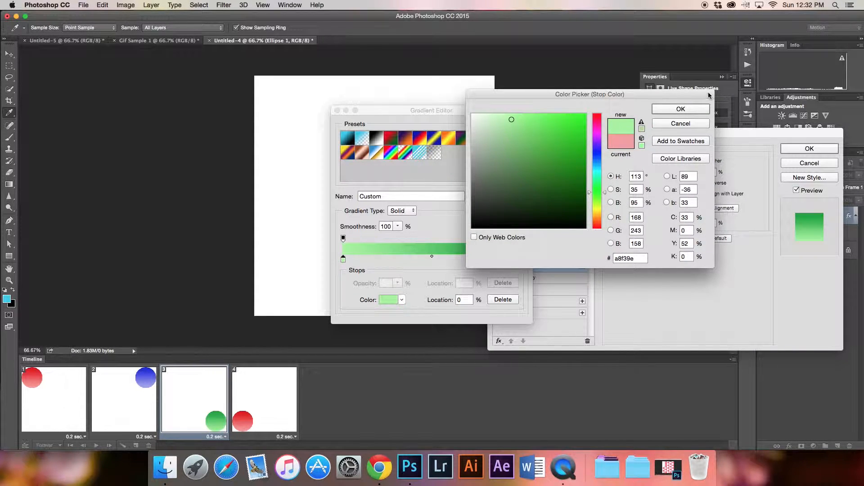
click(692, 111)
click(520, 130)
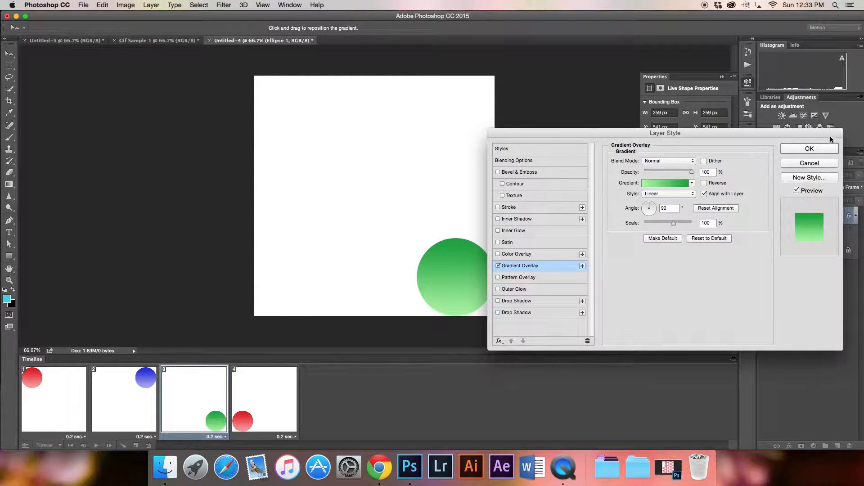
click(818, 147)
For frame 4, set the ellipse's Gradient Overlay color stop at 100% to a bright yellow
click(237, 408)
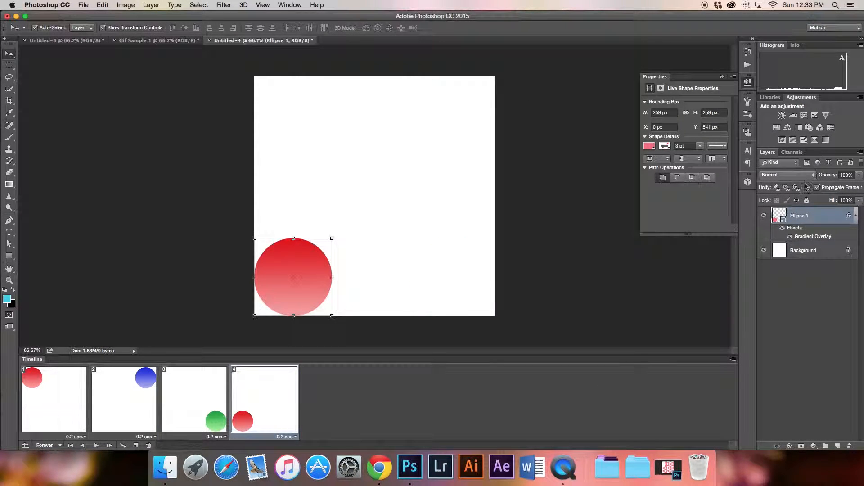
double_click(810, 236)
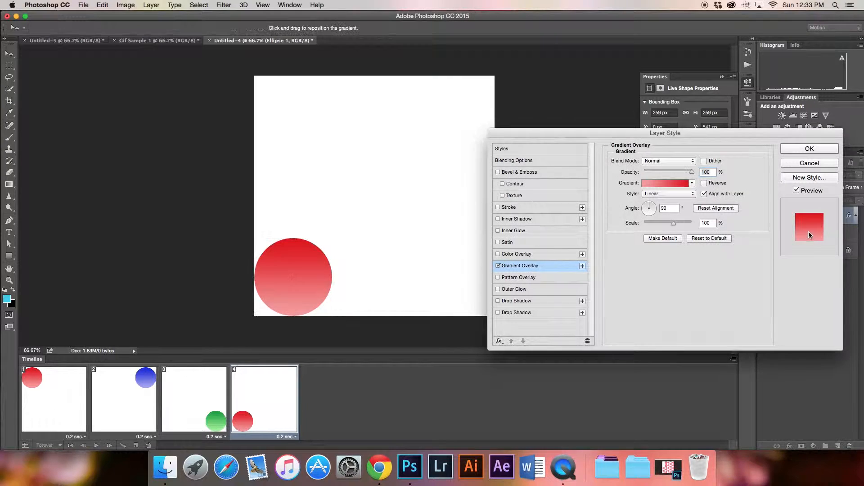
click(660, 184)
click(520, 260)
double_click(521, 261)
drag(600, 218, 599, 213)
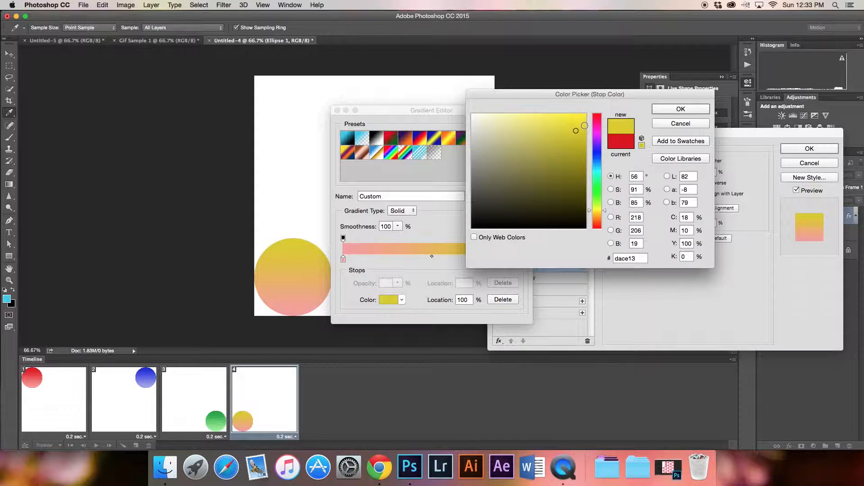
click(579, 120)
click(680, 109)
Set the 0% stop of frame 4's gradient to pale yellow f3f29e, apply the overlay and deselect the ellipse
click(343, 259)
double_click(343, 259)
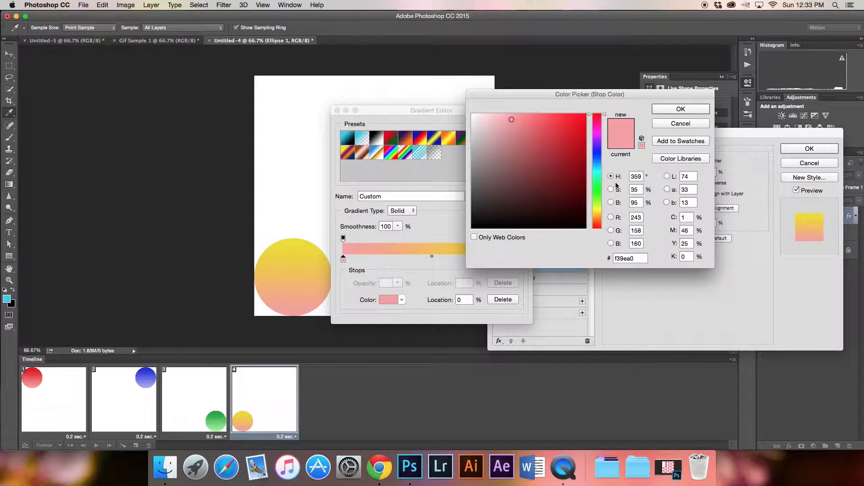
click(595, 210)
drag(595, 211, 595, 210)
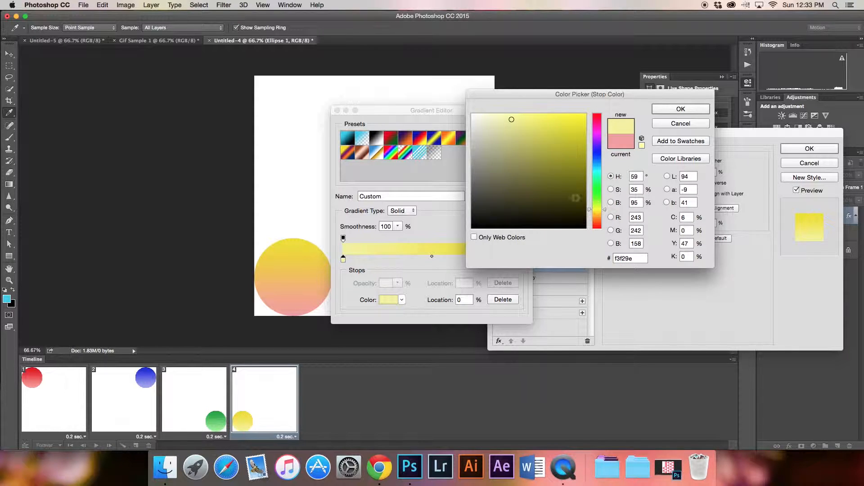
click(689, 109)
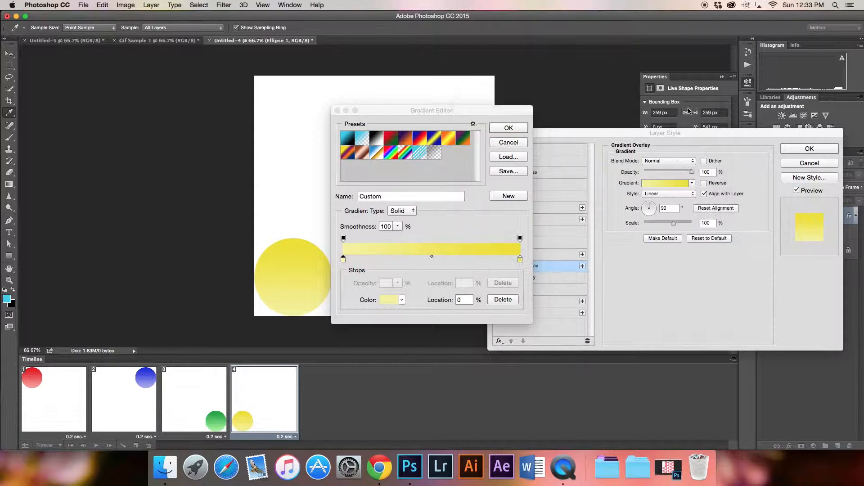
click(508, 130)
click(806, 150)
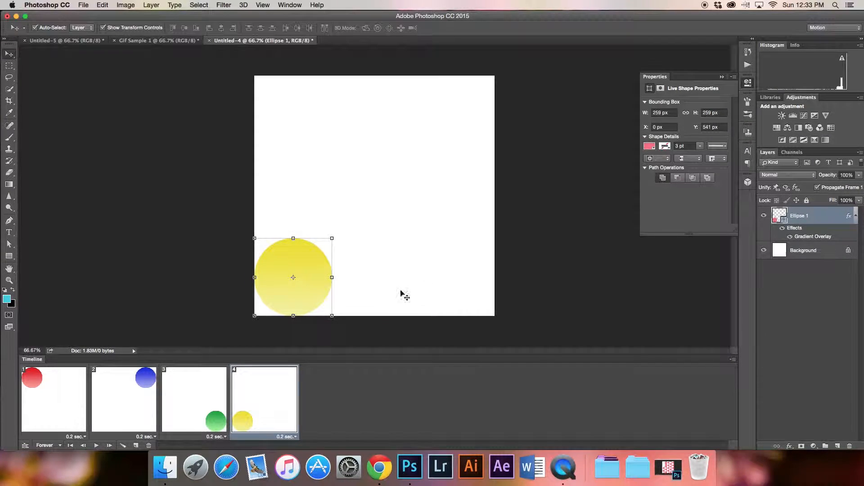
click(230, 236)
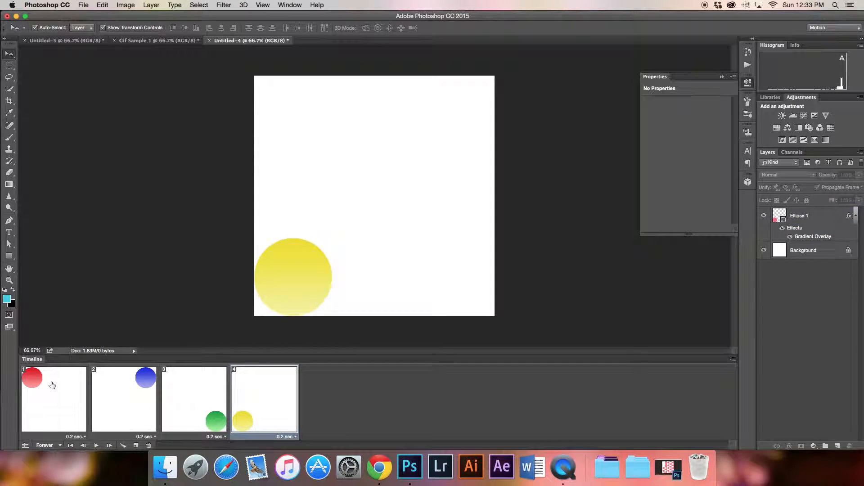
Preview the four-frame animation from frame 1 and stop the playback
click(54, 380)
click(97, 446)
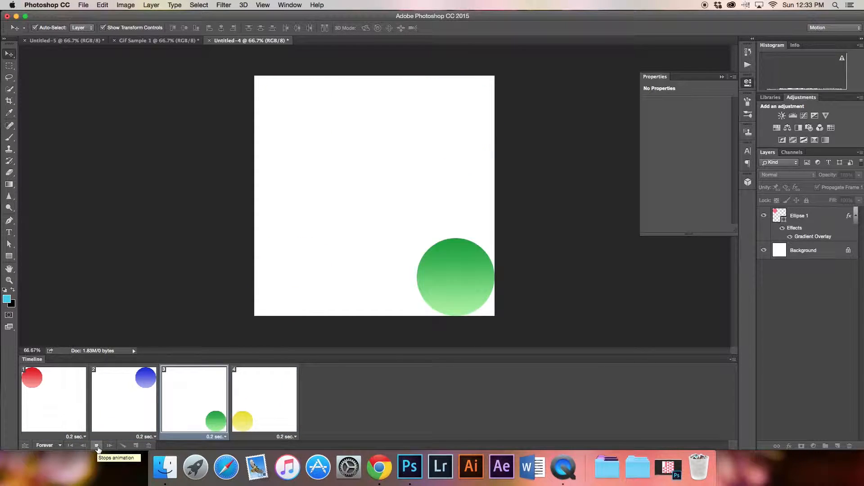
click(97, 445)
Tween frame 1 with the next frame, adding 12 frames for all layers with Position, Opacity and Effects
click(65, 417)
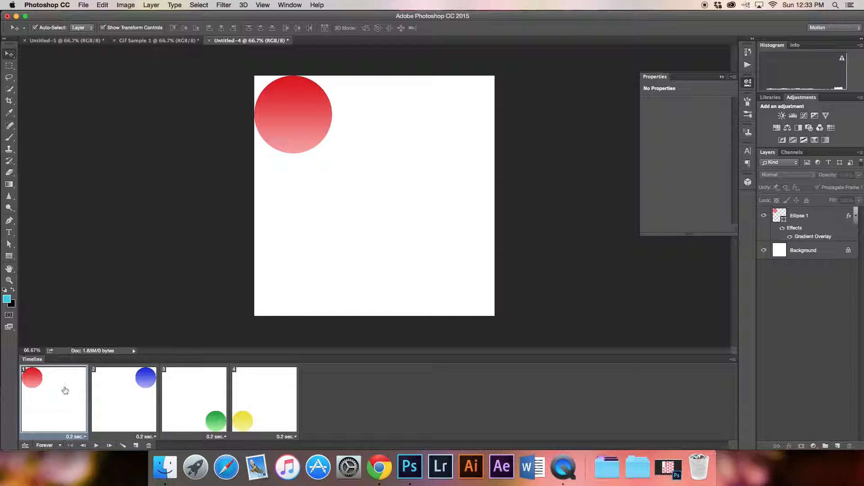
click(122, 446)
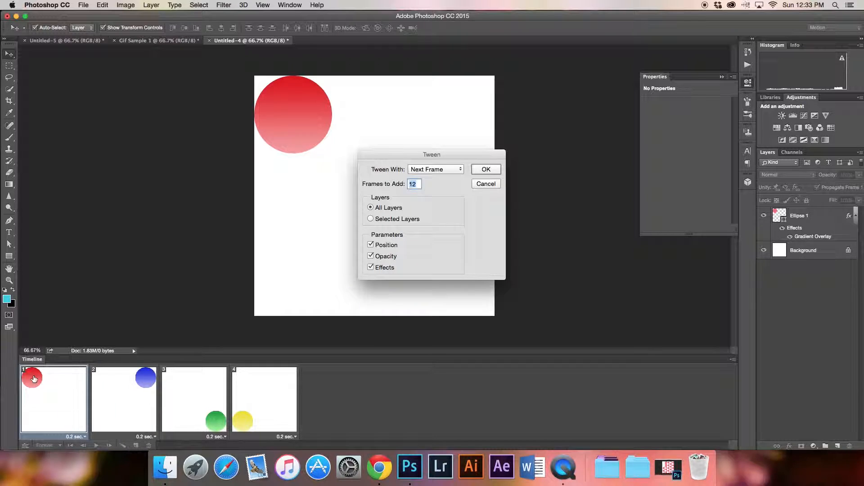
click(425, 167)
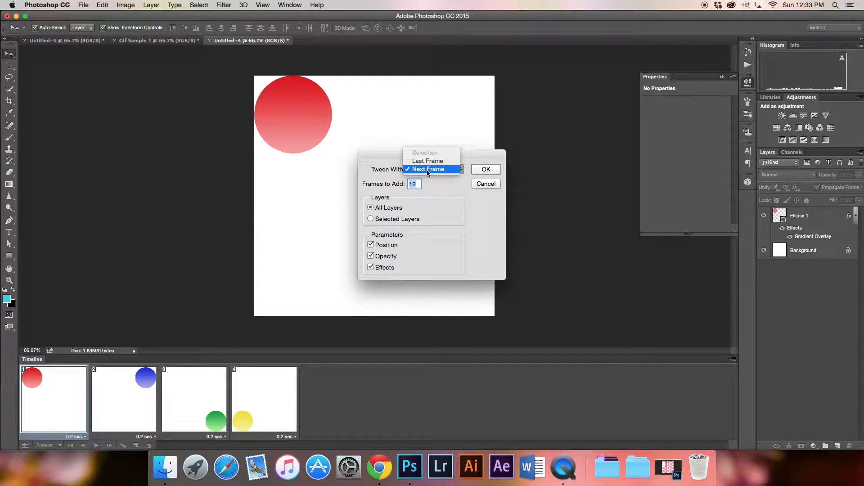
click(427, 169)
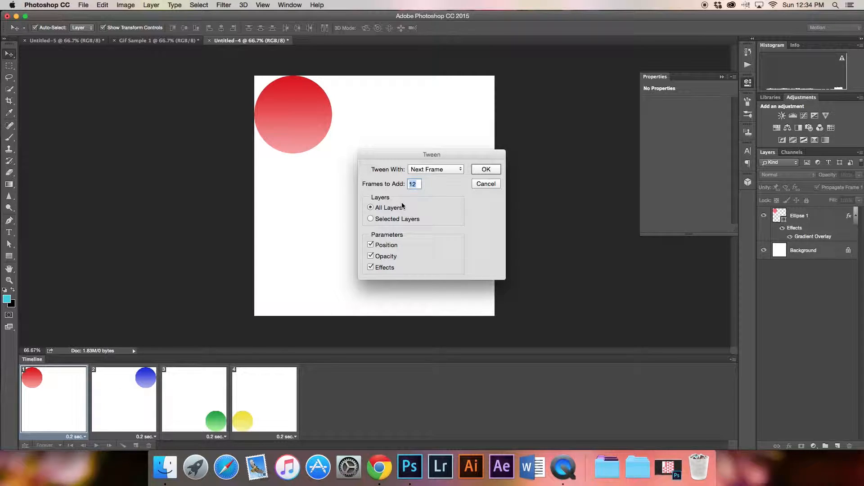
click(481, 170)
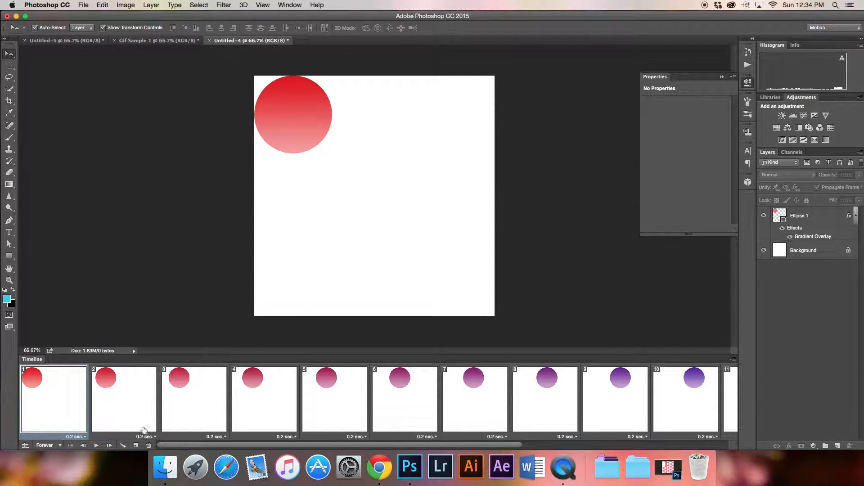
Play back the tweened animation and stop the playback
click(97, 445)
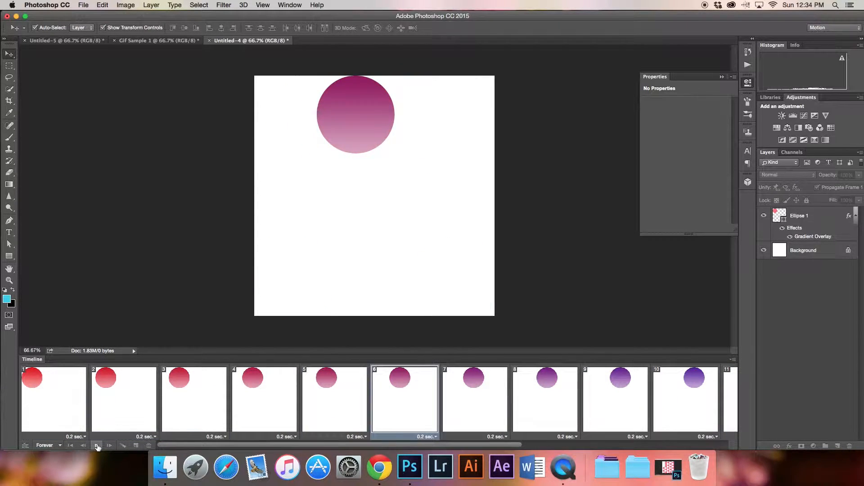
click(96, 445)
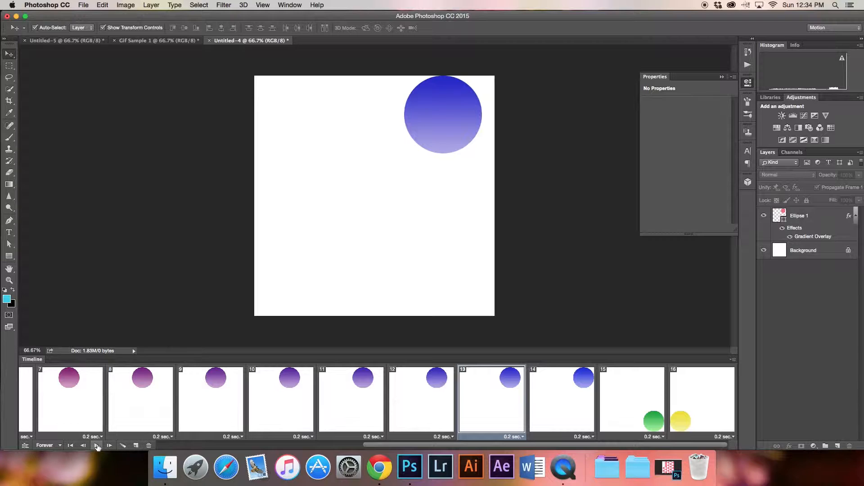
Tween frame 14 (blue circle) with the next frame, adding 12 frames for all layers with Position, Opacity and Effects
drag(428, 445, 448, 445)
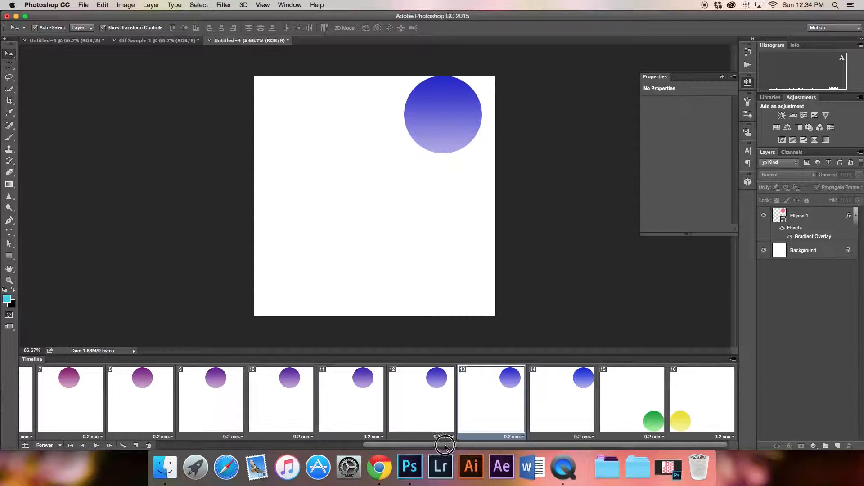
click(636, 401)
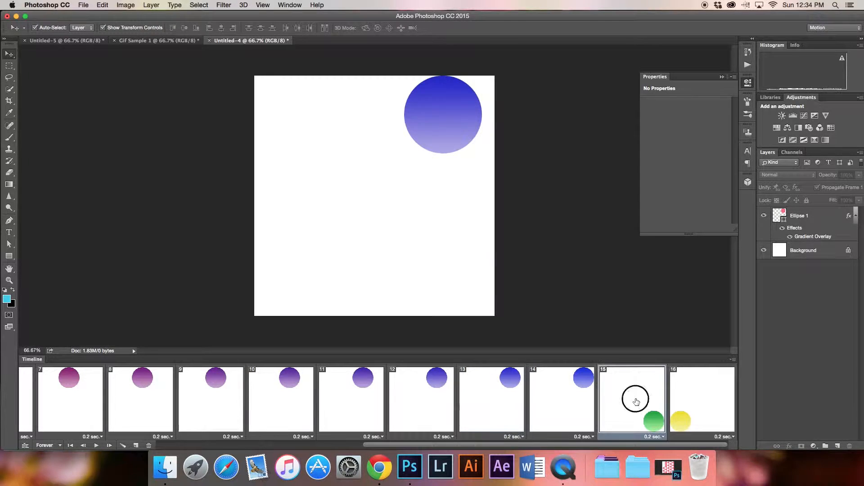
click(556, 393)
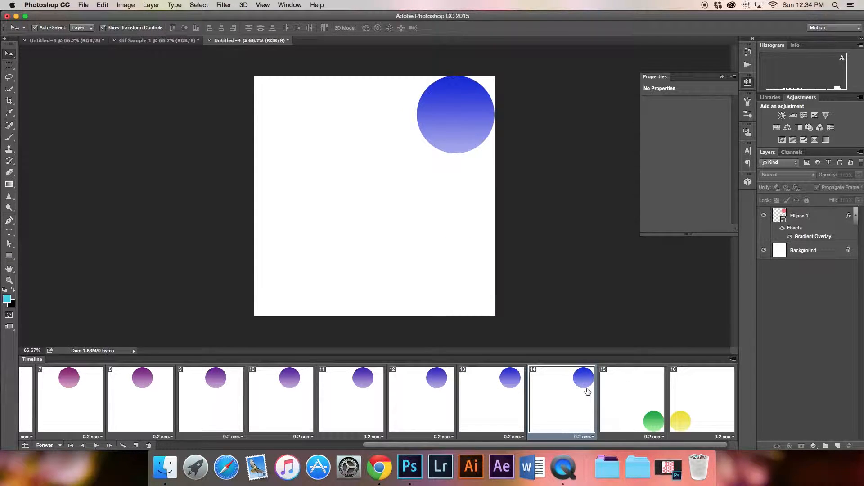
click(124, 445)
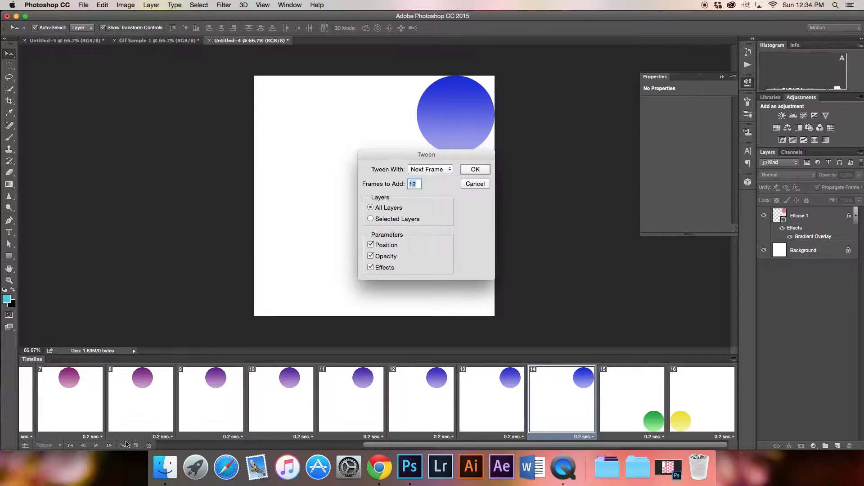
click(475, 169)
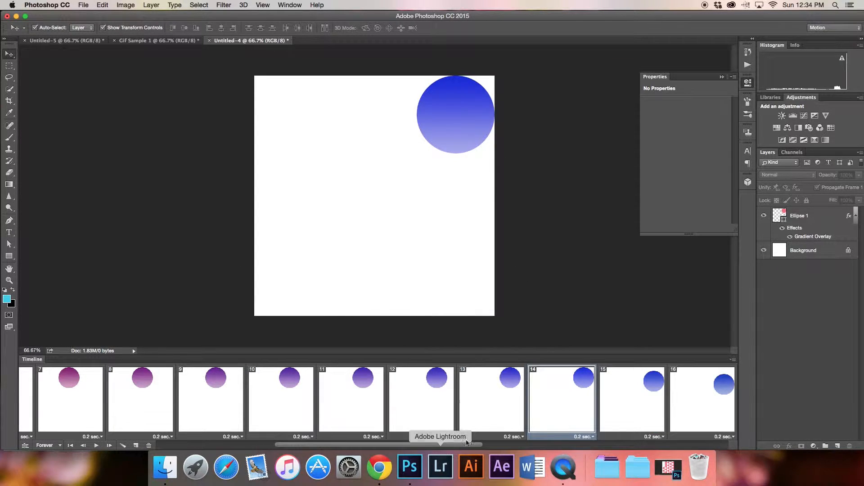
Tween frame 27 (green circle) with the next frame, adding 12 frames for all layers with Position, Opacity and Effects
drag(333, 446, 464, 446)
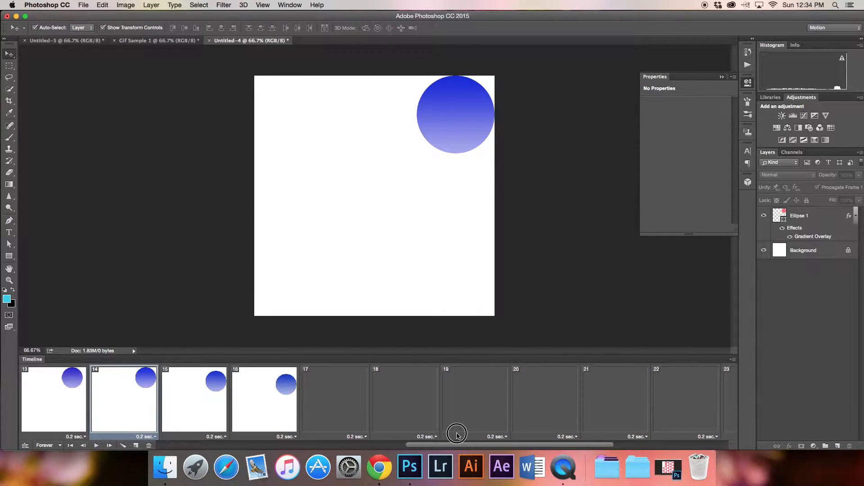
drag(523, 446, 643, 443)
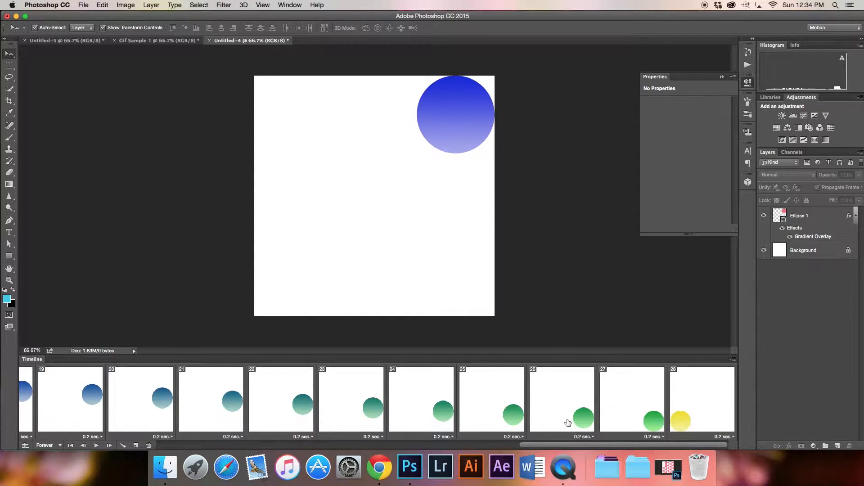
click(646, 397)
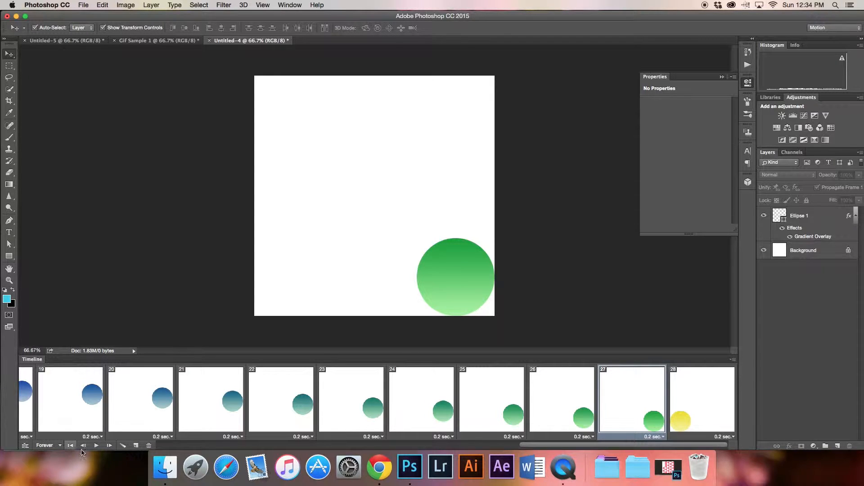
click(123, 446)
click(484, 170)
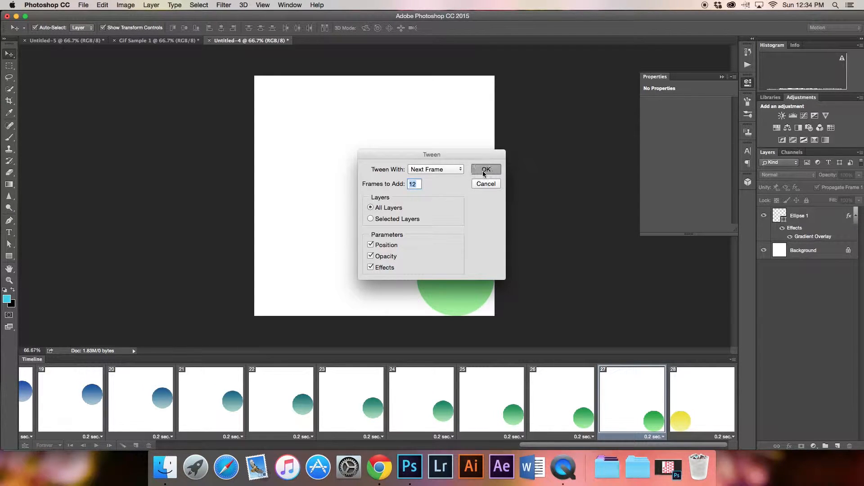
Check the new frames between the green and yellow circles and preview the animation
drag(473, 447, 640, 437)
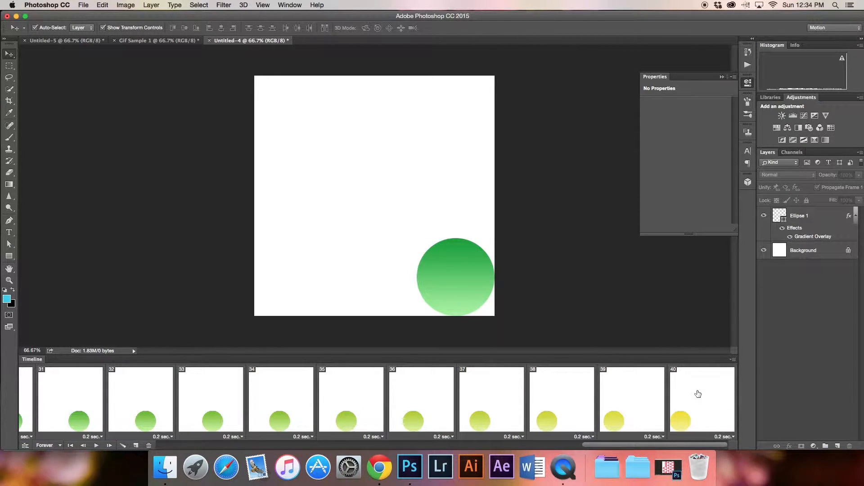
click(96, 446)
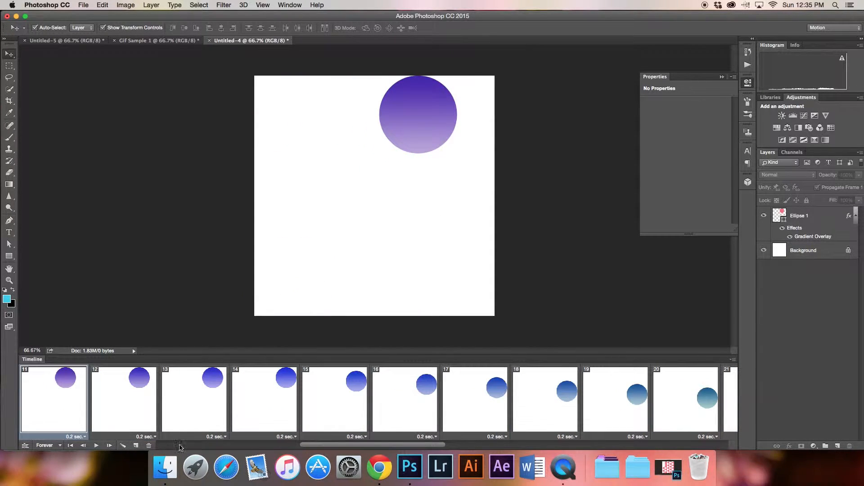
Tween frame 40 (yellow circle) with the First Frame, adding 12 frames for all layers with Position, Opacity and Effects
drag(359, 445, 702, 443)
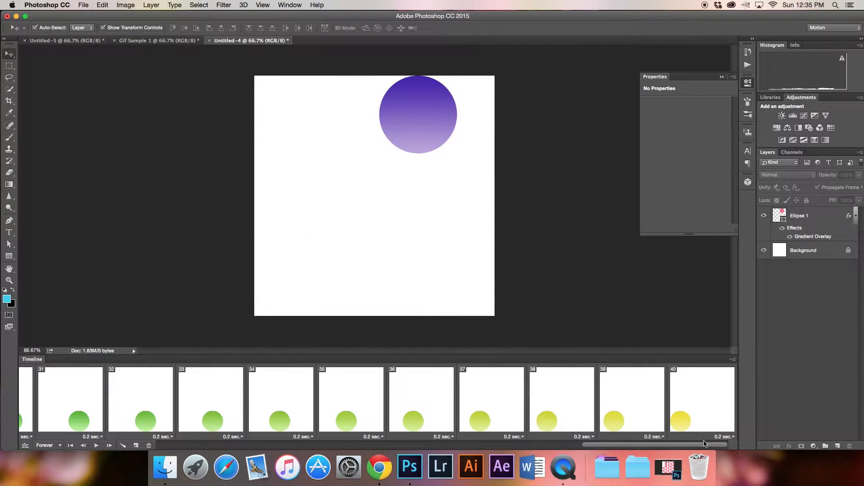
click(688, 406)
click(122, 446)
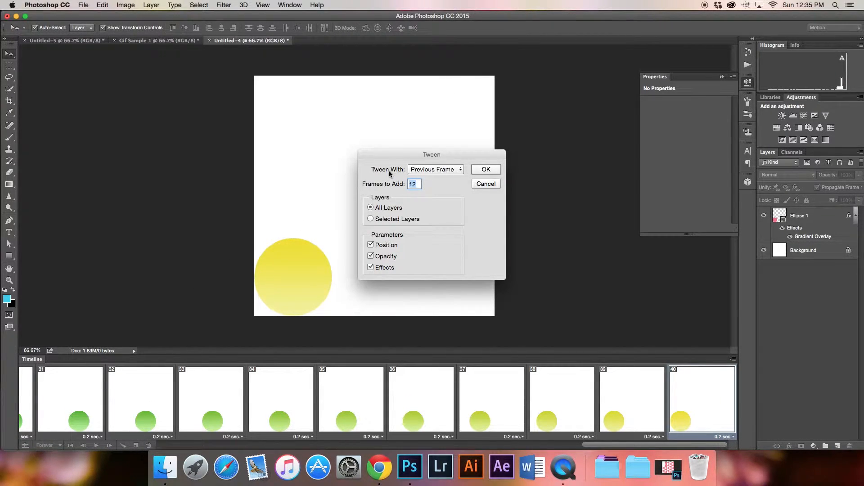
click(429, 172)
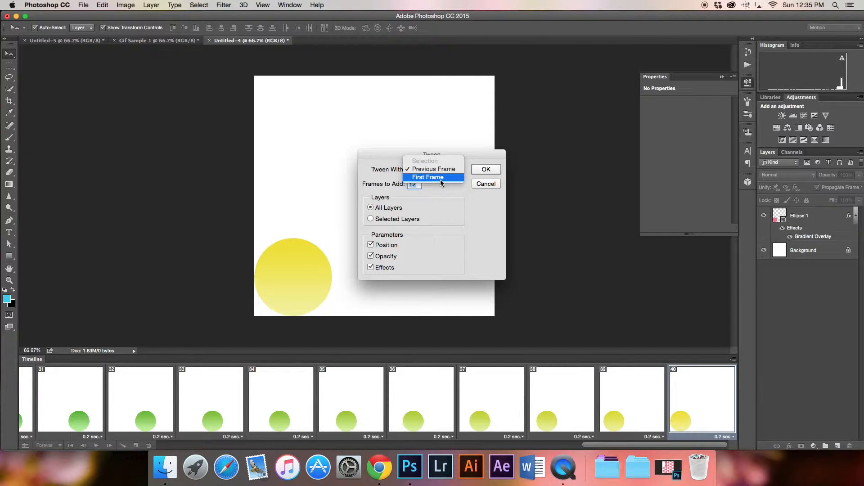
click(440, 179)
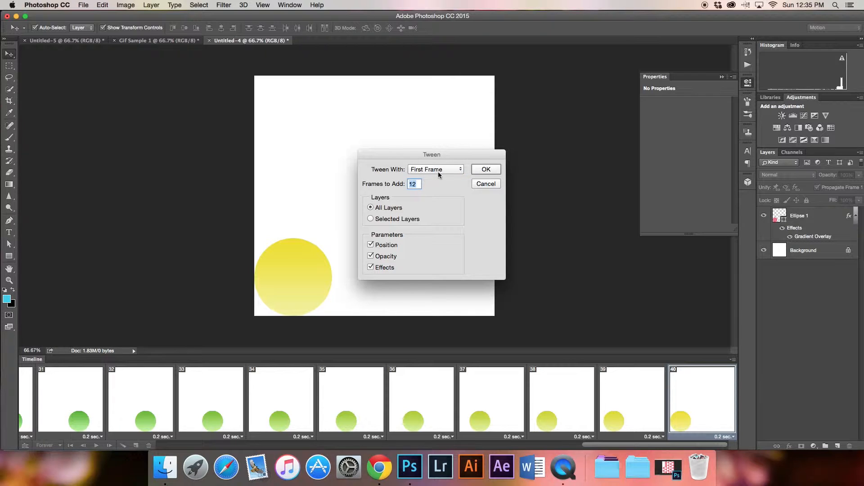
click(487, 170)
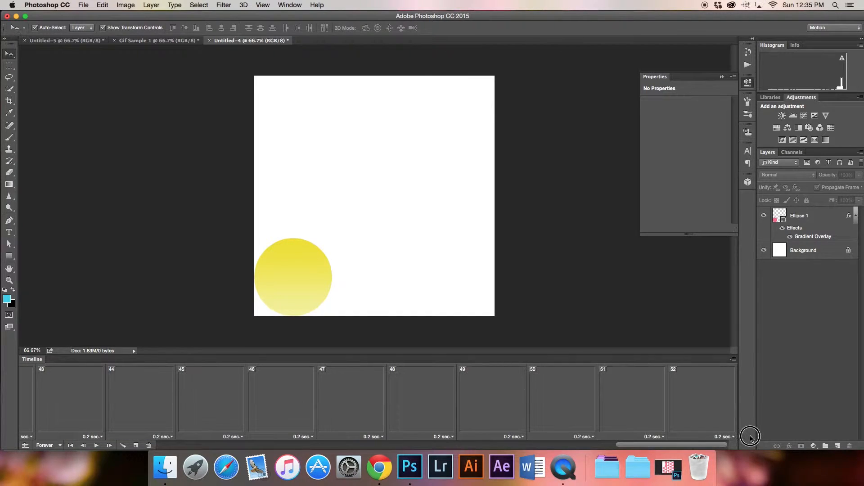
Select all animation frames and set their frame delay to 0.01 seconds
drag(666, 445, 117, 444)
click(48, 406)
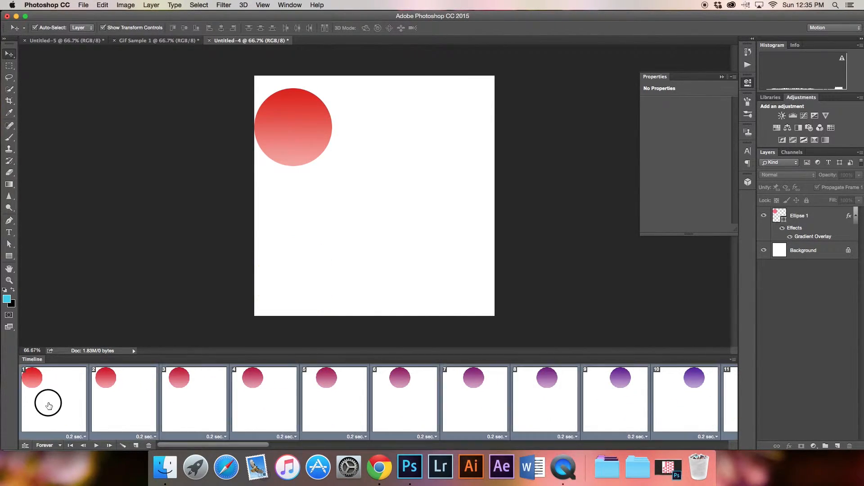
click(74, 437)
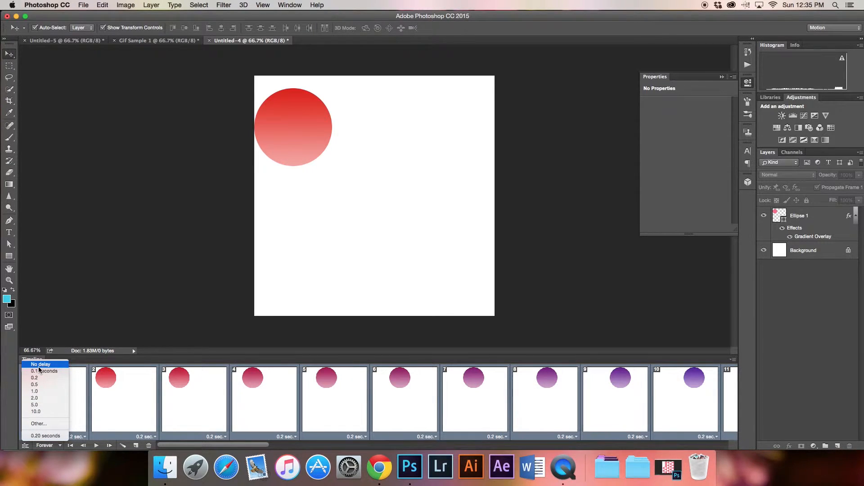
click(45, 424)
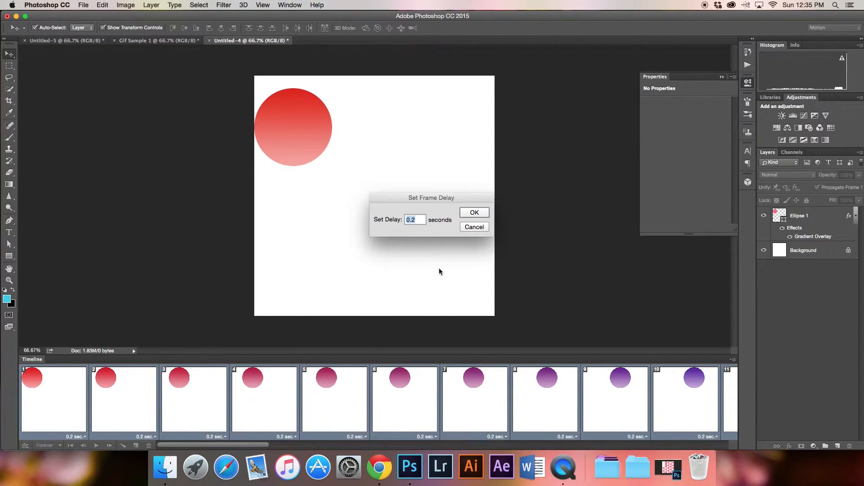
text(.01)
key(Return)
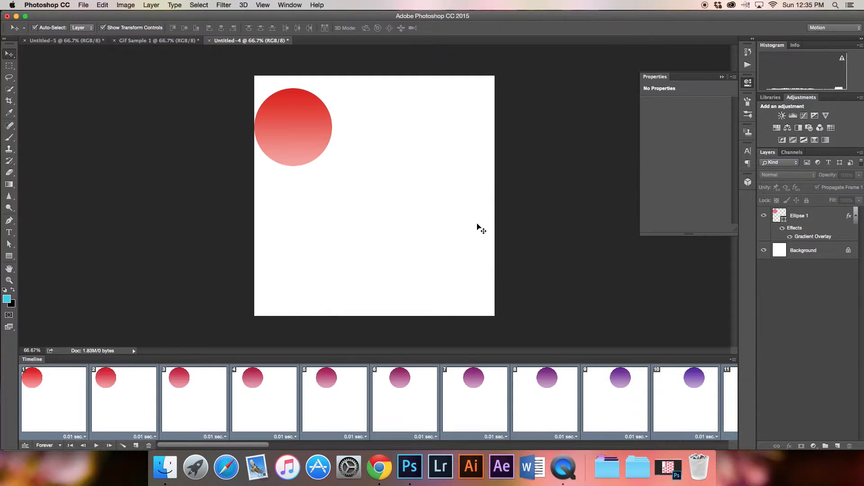
Select only frame 1 and play the animation from there
click(66, 388)
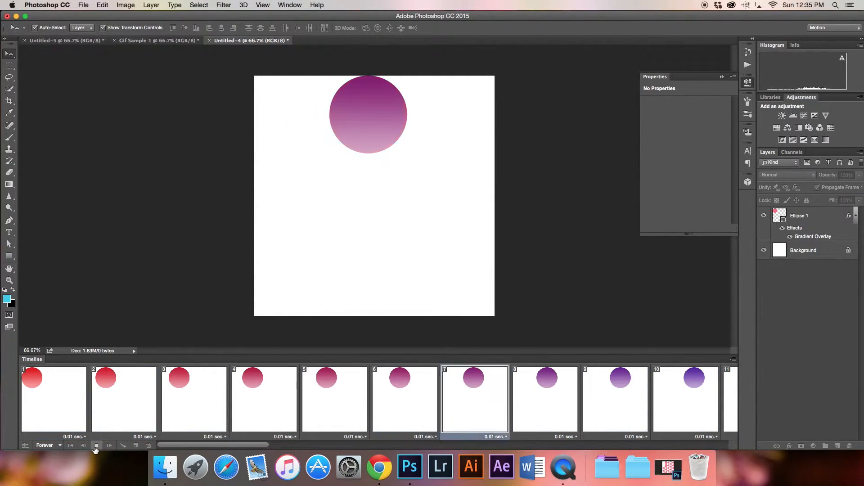